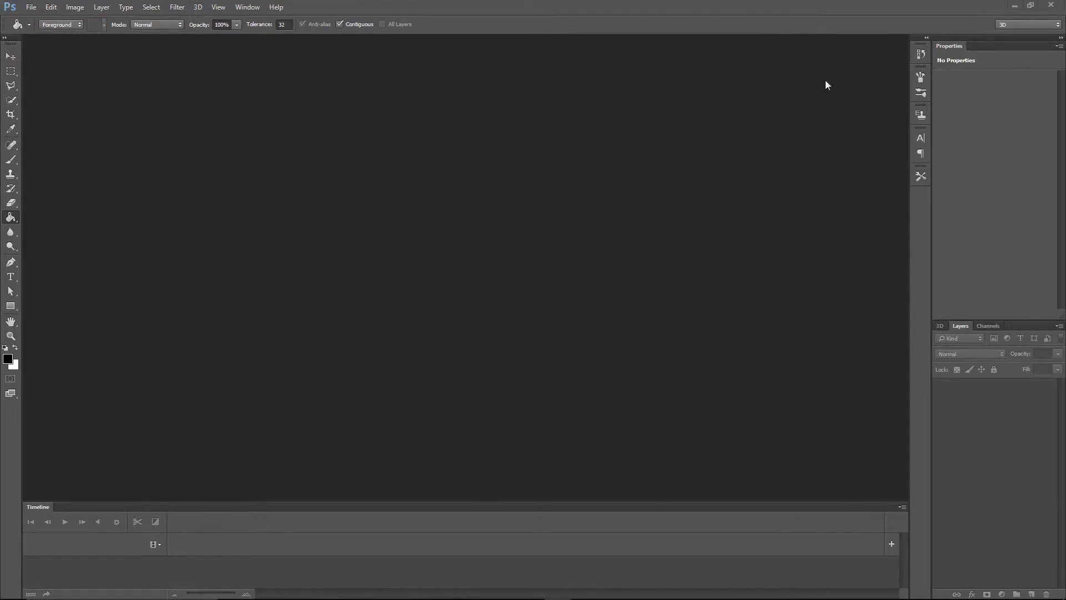
# - Create a new document 1280 pixels wide and 720 pixels high with a transparent background
pyautogui.click(33, 7)
pyautogui.click(42, 20)
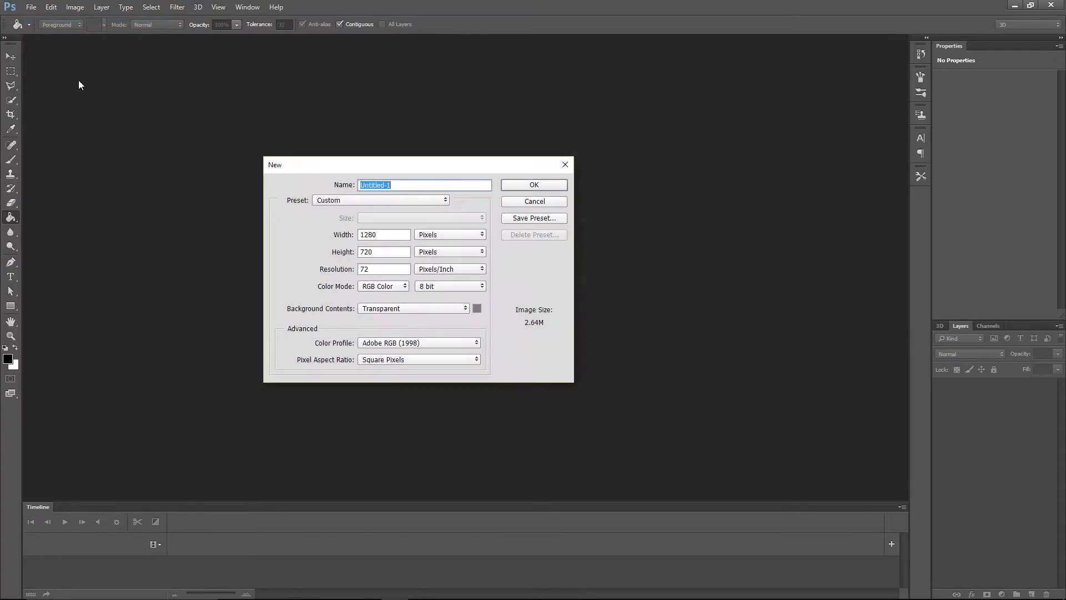
pyautogui.click(390, 234)
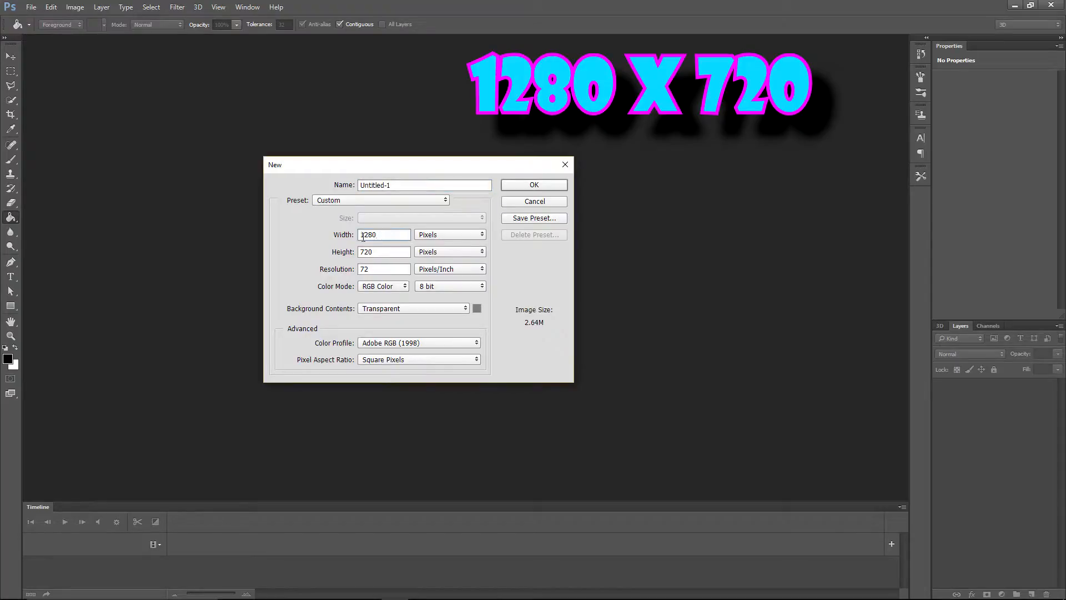
pyautogui.click(454, 235)
pyautogui.click(454, 235)
pyautogui.click(378, 252)
pyautogui.click(548, 184)
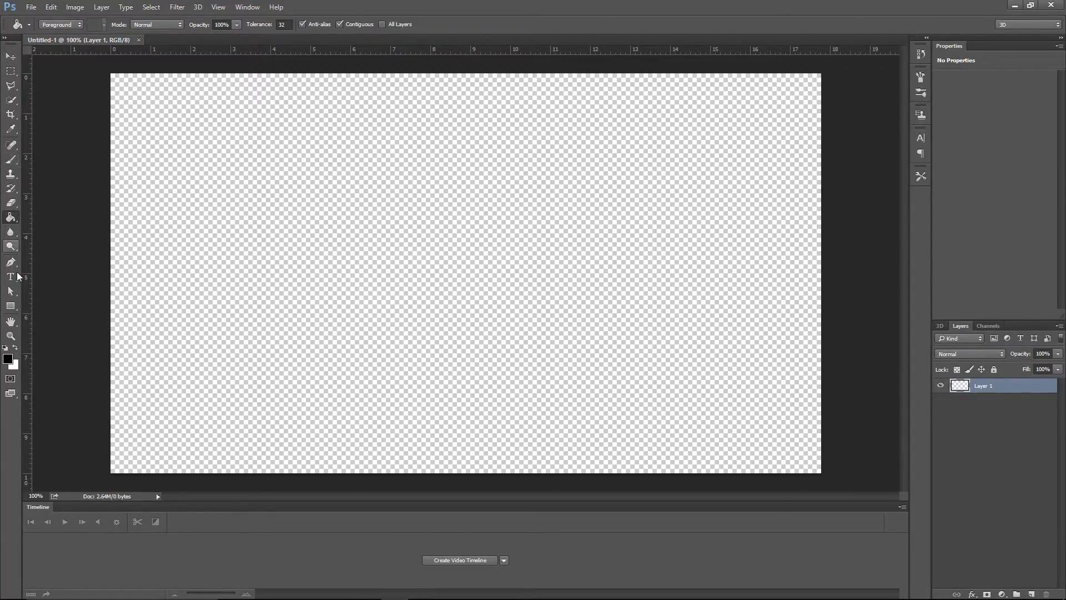
# - Fill the canvas with a vertical linear gradient from top to bottom using the Orange, Yellow, Orange preset
pyautogui.rightClick(11, 222)
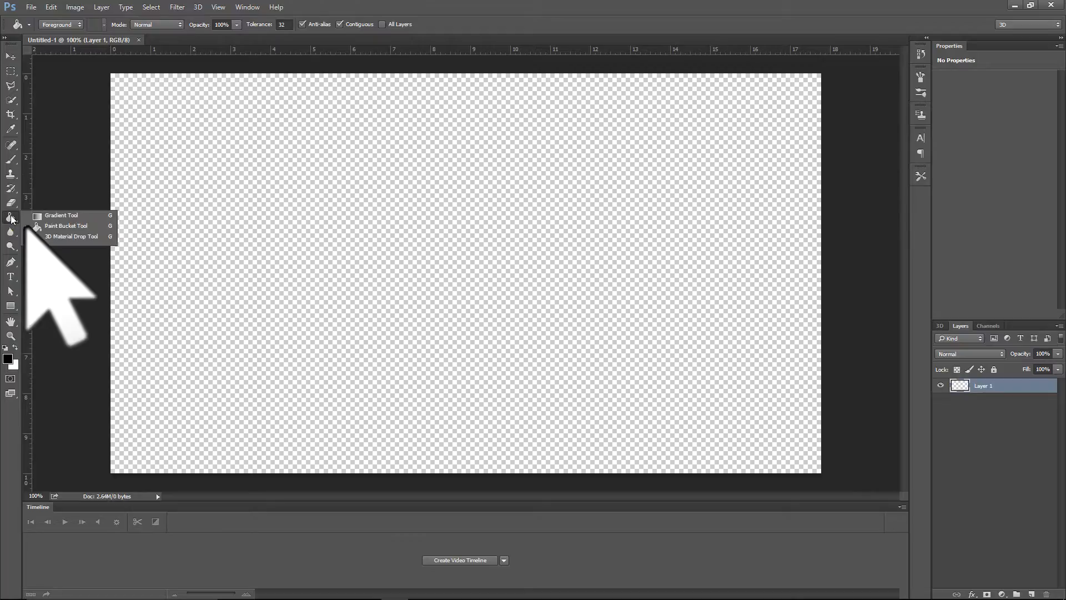
pyautogui.click(49, 218)
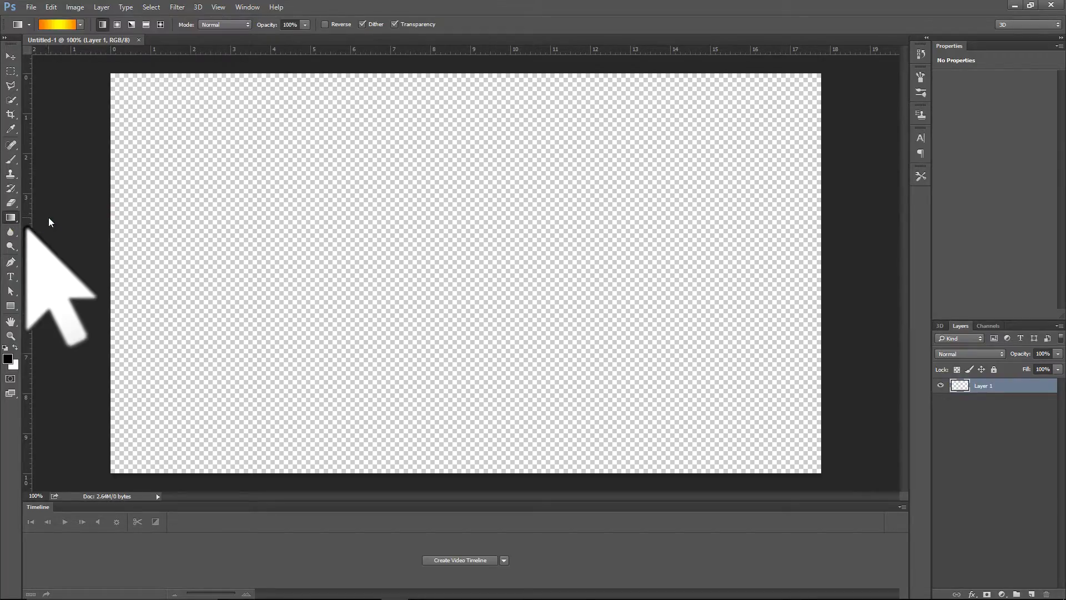
pyautogui.click(59, 25)
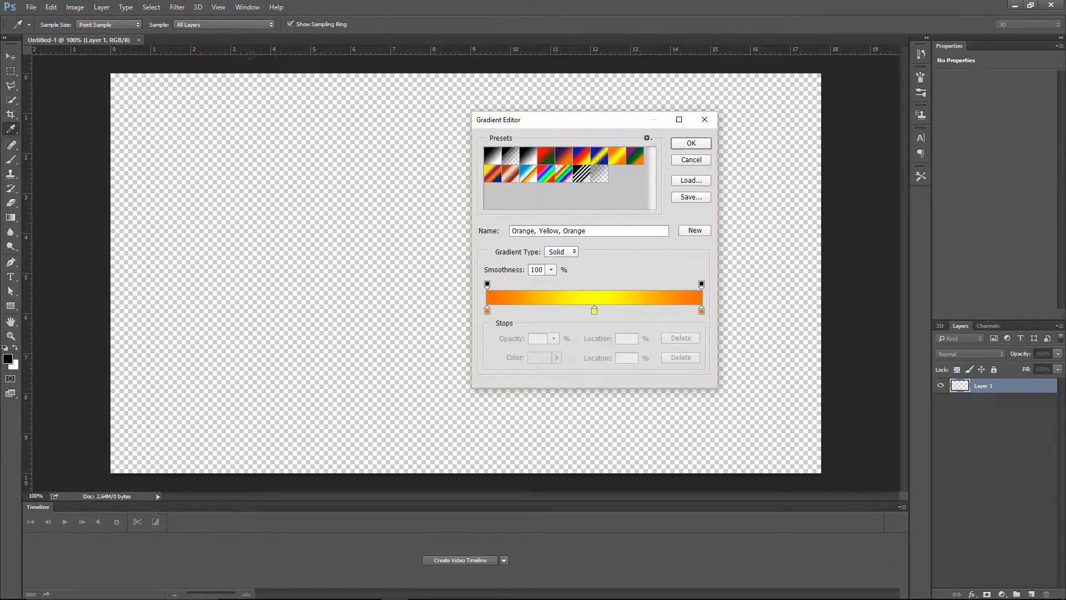
pyautogui.moveTo(610, 120); pyautogui.dragTo(514, 114)
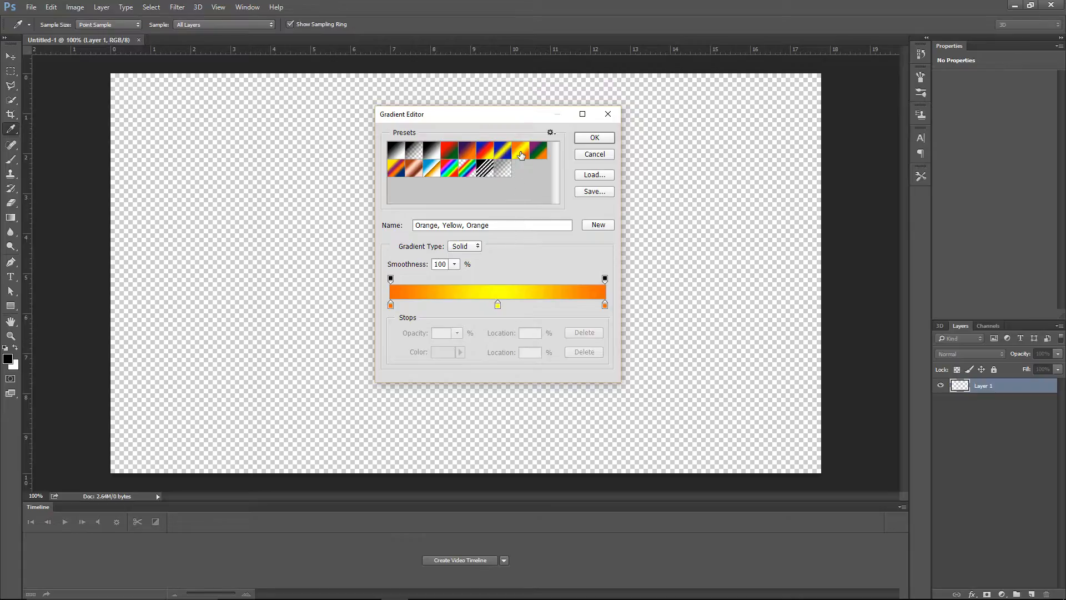
pyautogui.click(594, 137)
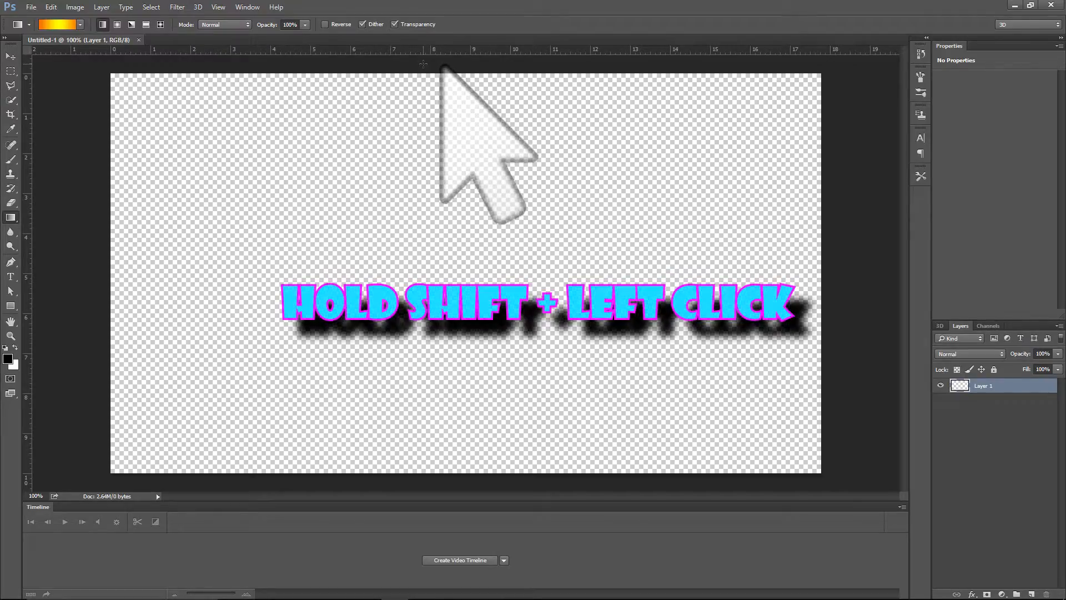
pyautogui.moveTo(423, 64); pyautogui.dragTo(442, 484)
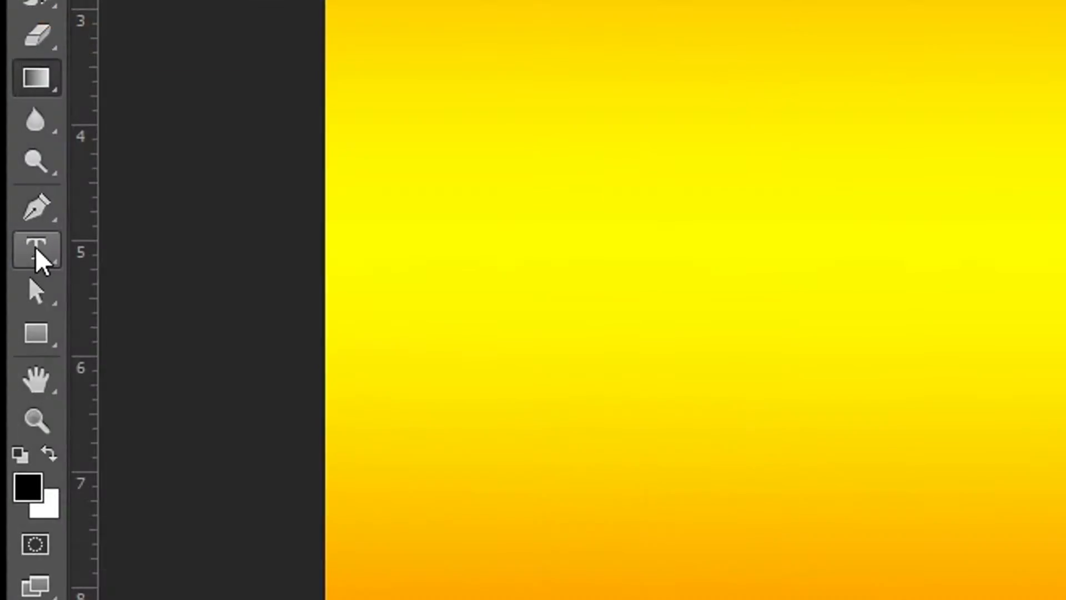
# - Add the text "watch this now!" in BadaBoom BB Regular and position it across the upper part of the canvas
pyautogui.click(11, 277)
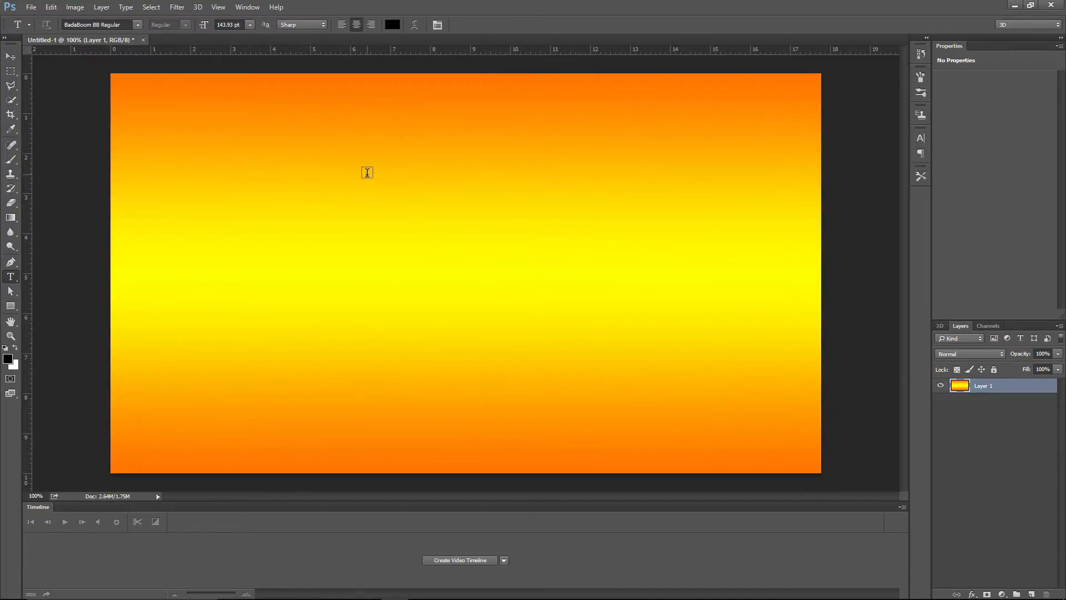
pyautogui.click(367, 173)
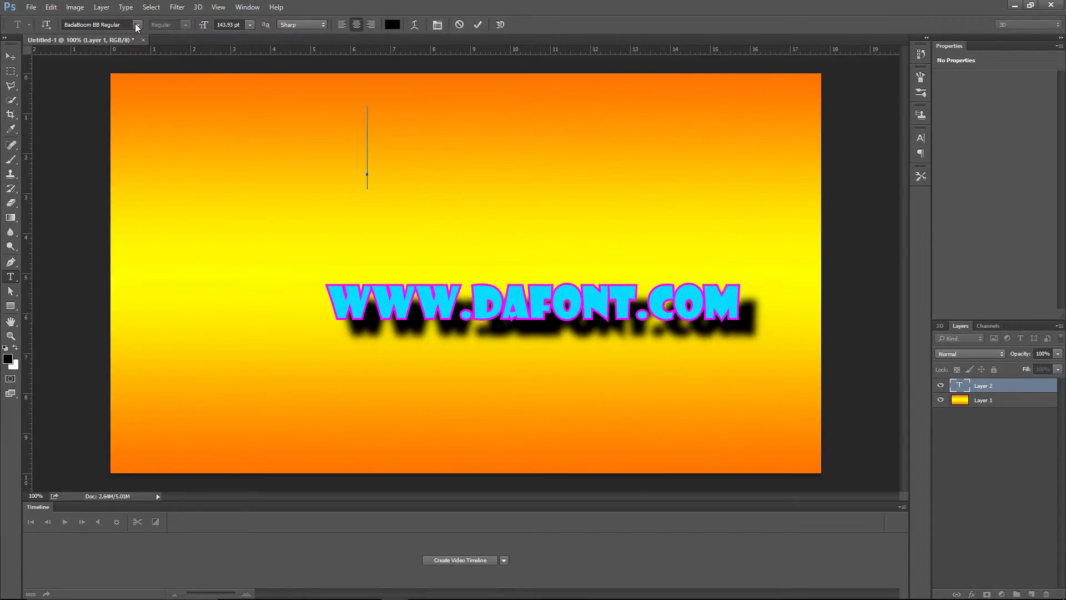
pyautogui.click(137, 25)
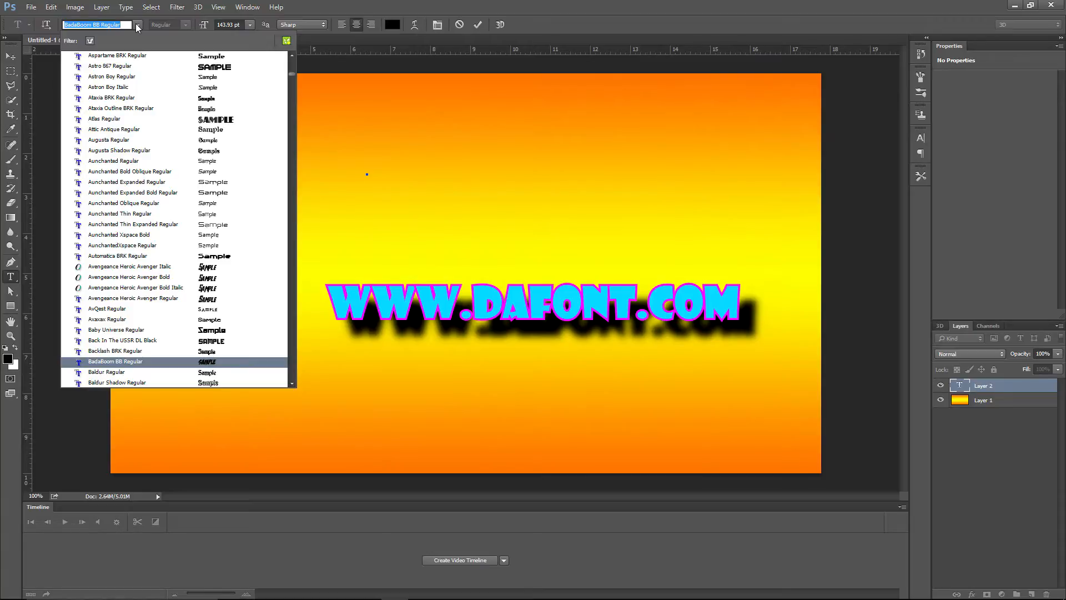
pyautogui.click(137, 25)
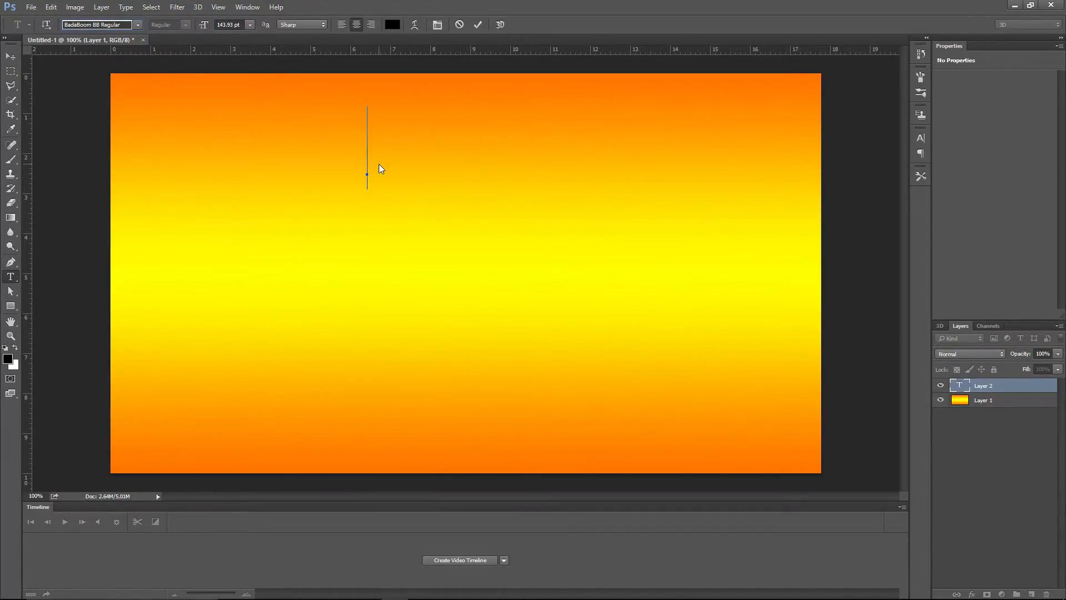
pyautogui.write('WATCH')
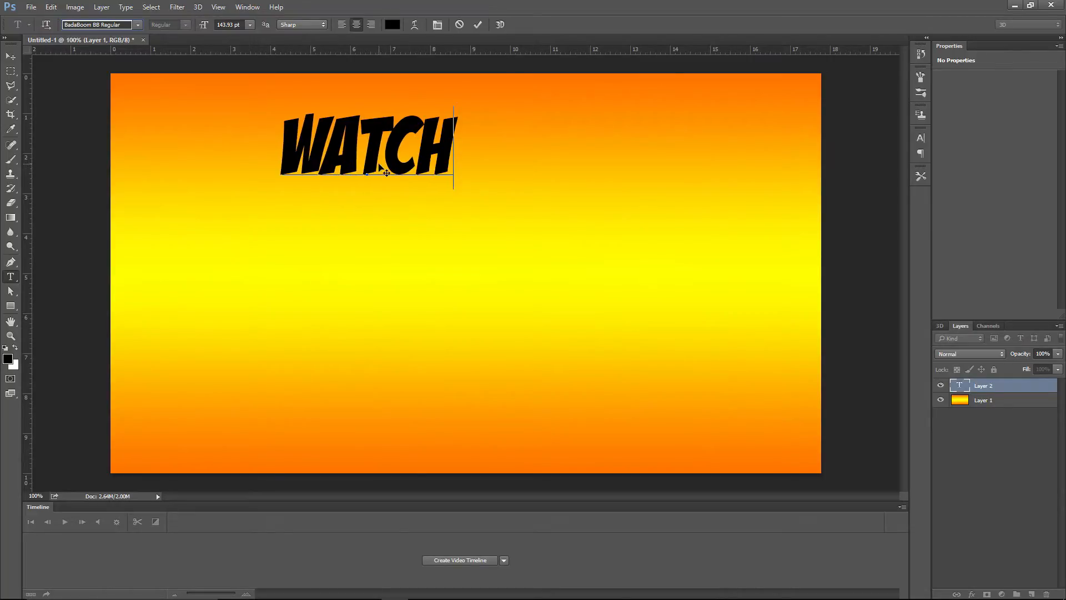
pyautogui.write(' THIS NOW')
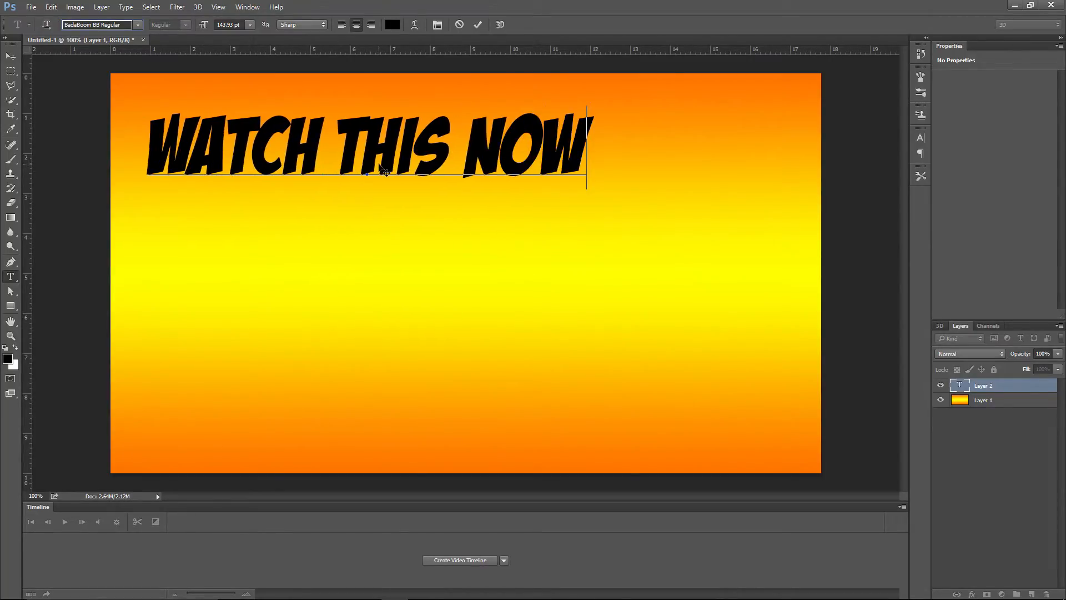
pyautogui.write('!')
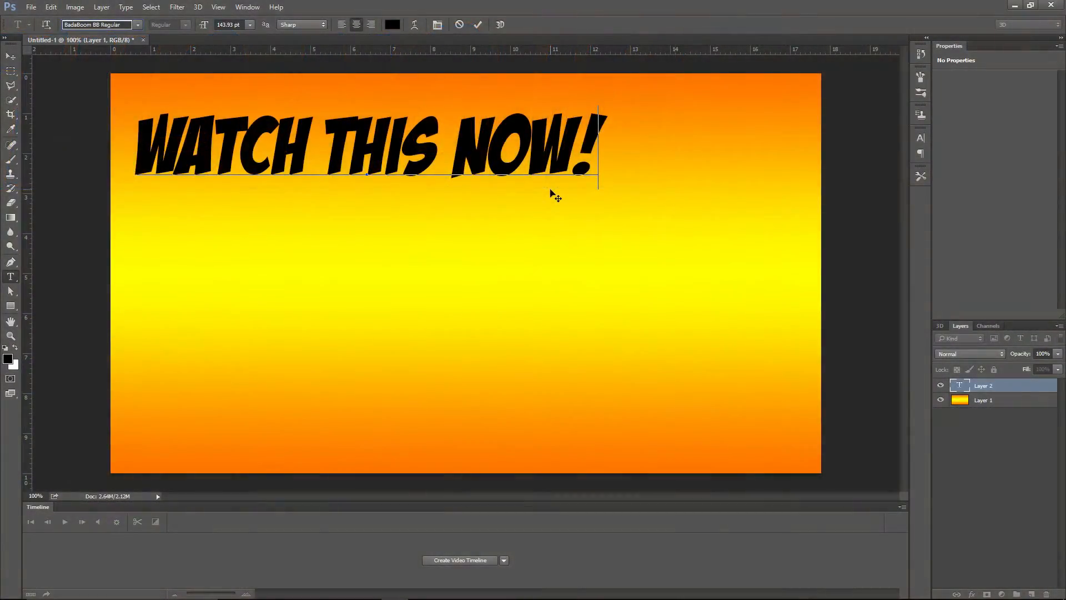
pyautogui.moveTo(550, 190); pyautogui.dragTo(629, 211)
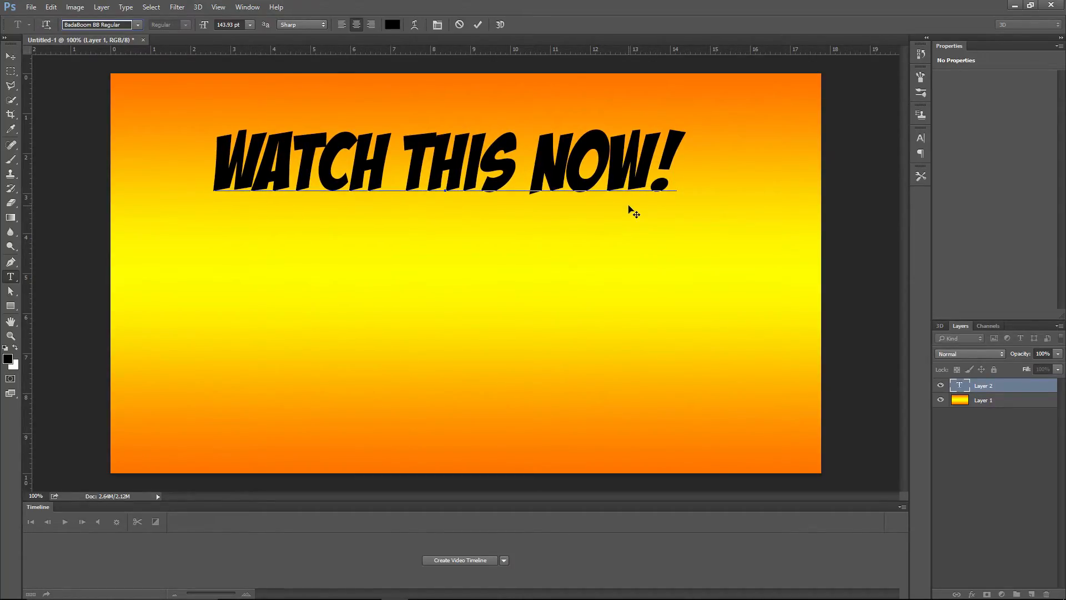
pyautogui.click(477, 24)
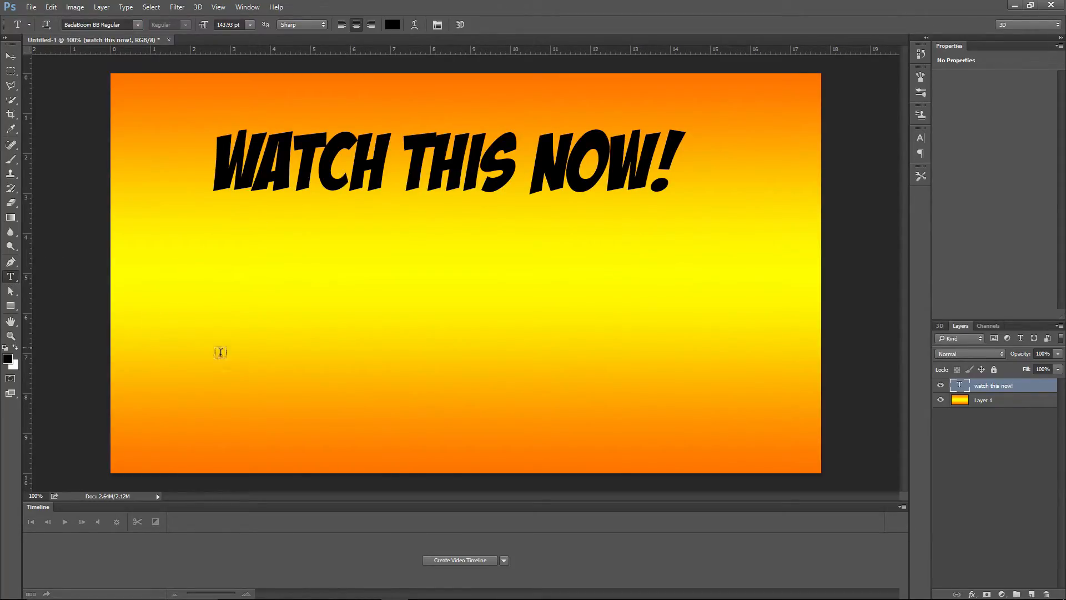
# - Add a second text layer reading "awesome video!" and move it to the lower part of the canvas beneath the first line
pyautogui.click(237, 366)
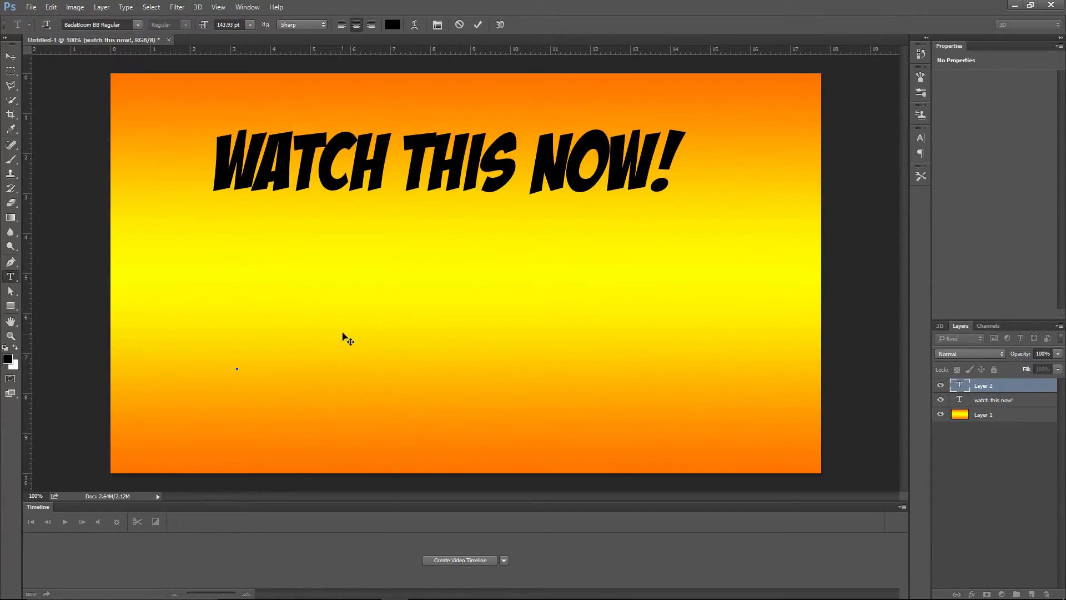
pyautogui.write('awesome')
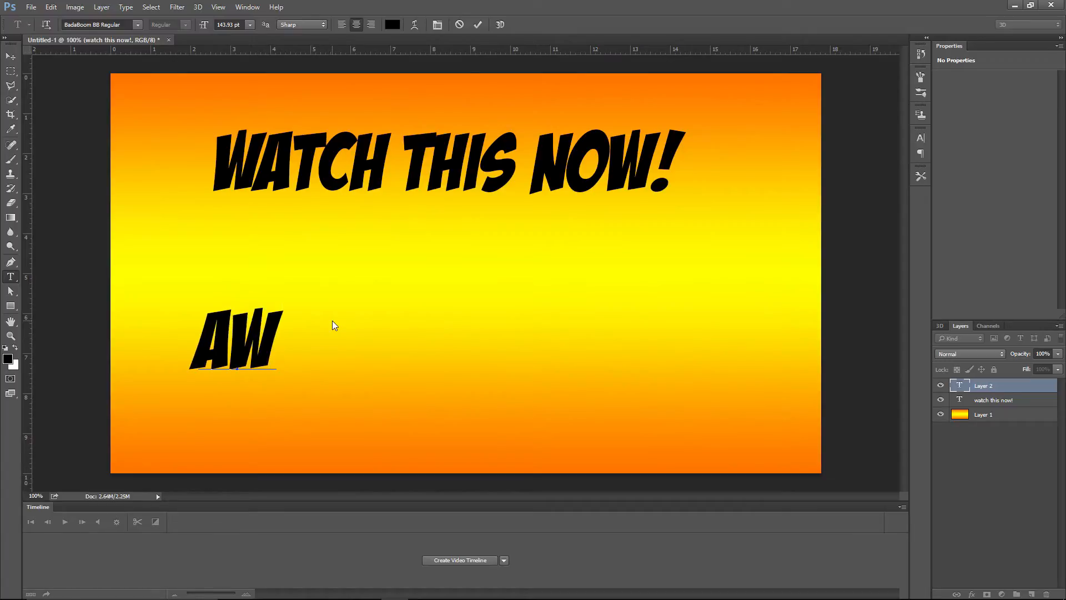
pyautogui.write(' video!')
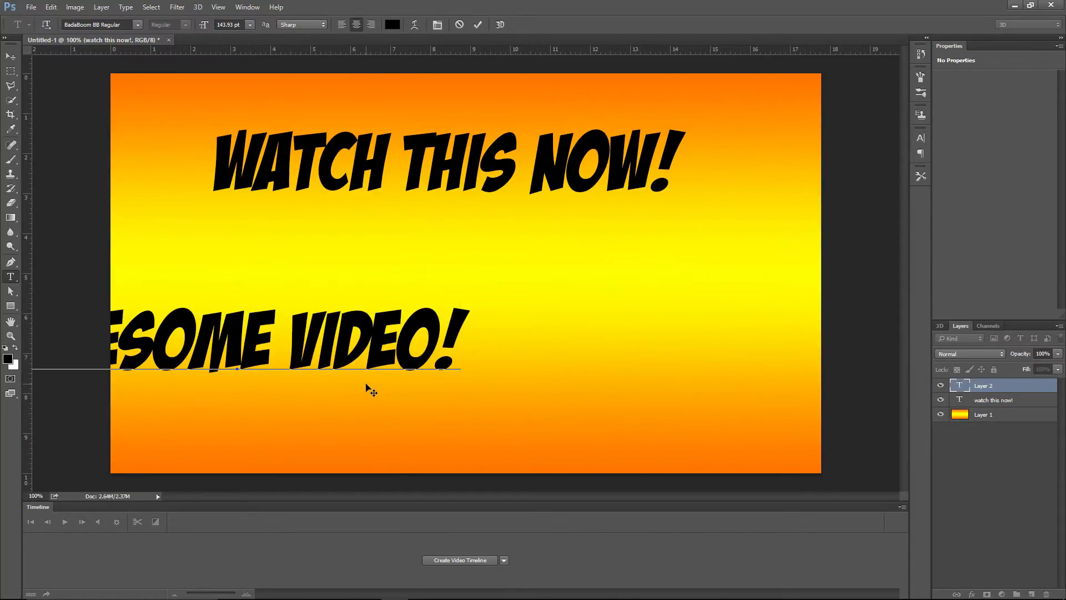
pyautogui.moveTo(366, 384); pyautogui.dragTo(580, 385)
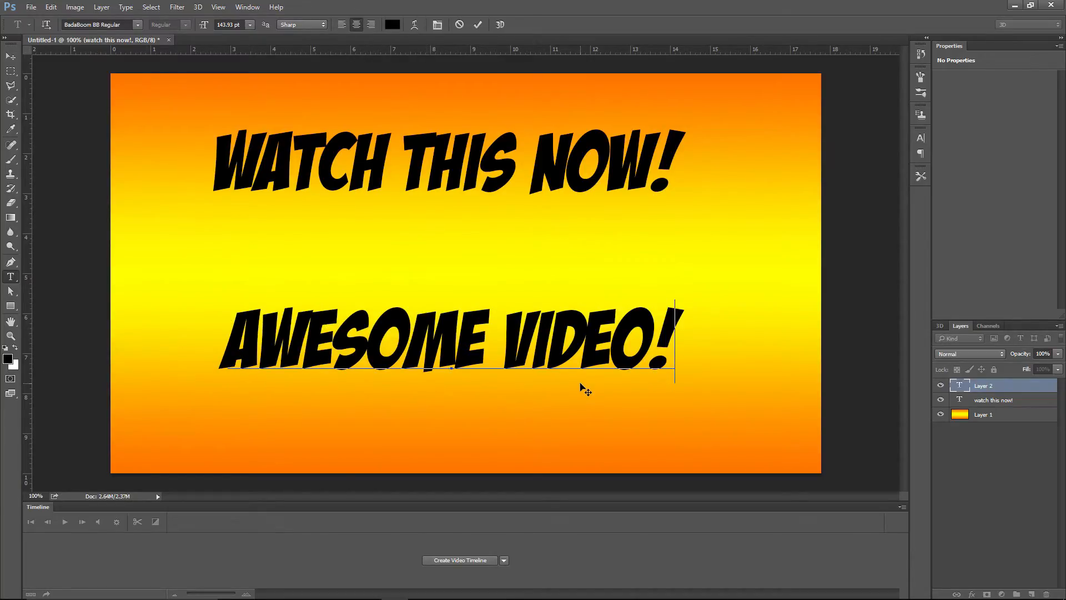
pyautogui.click(476, 26)
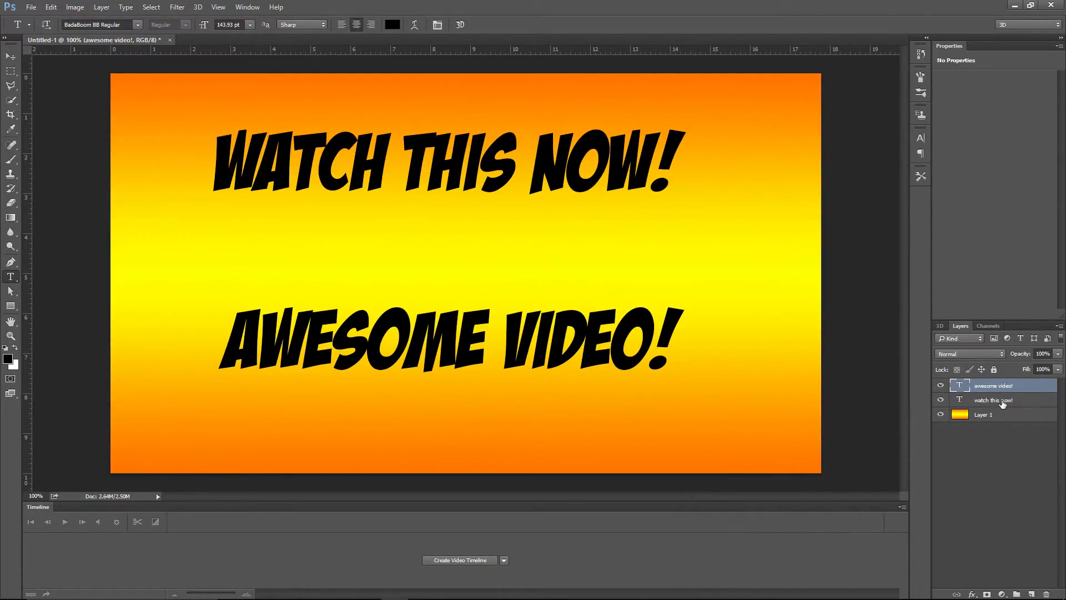
# - Apply a Color Overlay in turquoise 00ffcc to the "watch this now!" text layer
pyautogui.rightClick(1002, 403)
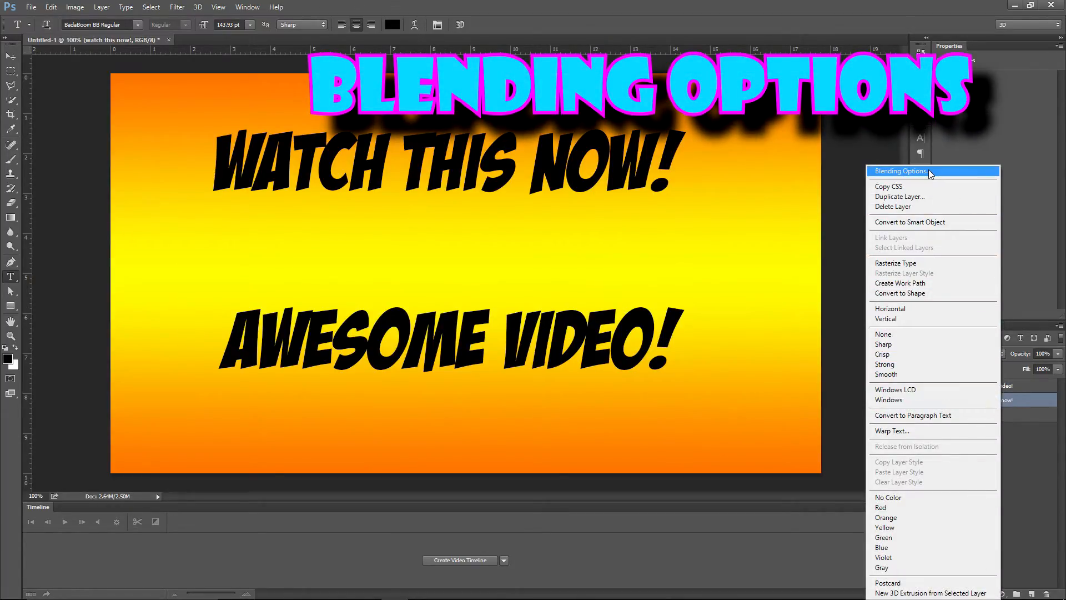
pyautogui.click(901, 171)
pyautogui.moveTo(806, 131); pyautogui.dragTo(842, 104)
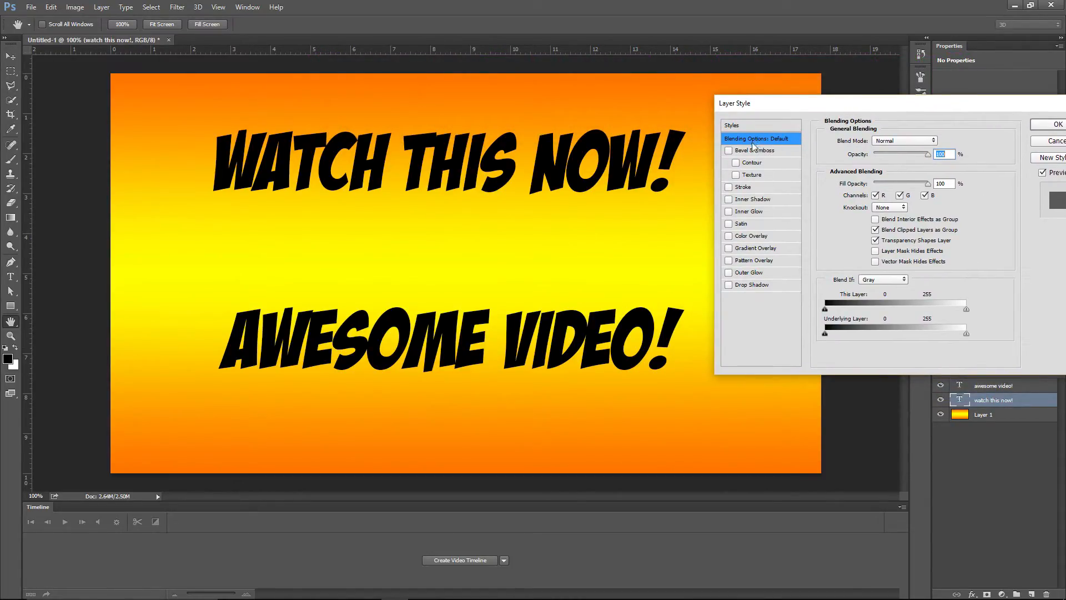
pyautogui.click(759, 239)
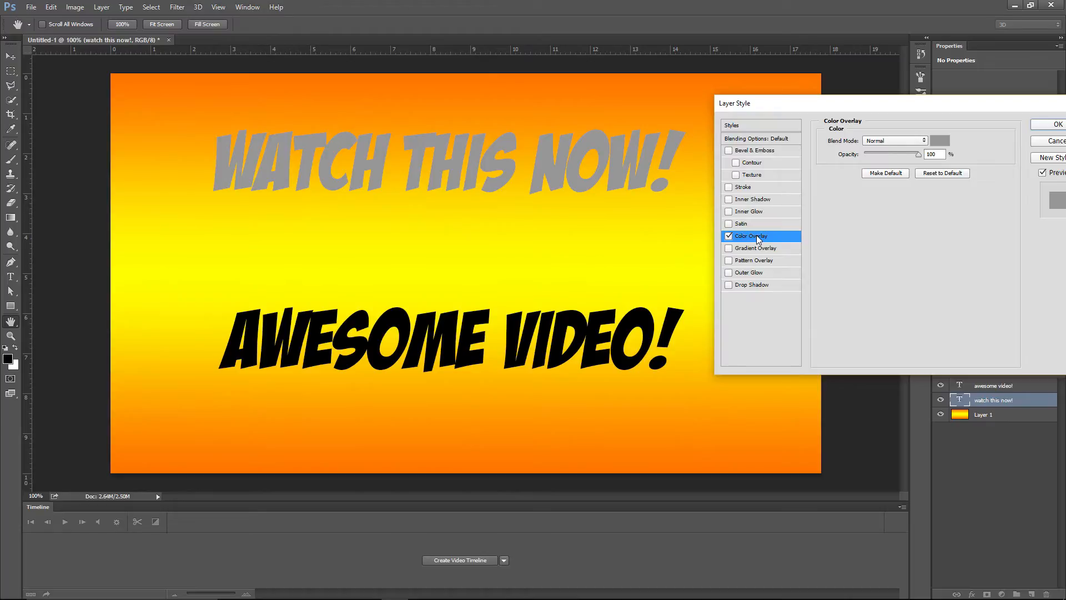
pyautogui.click(939, 141)
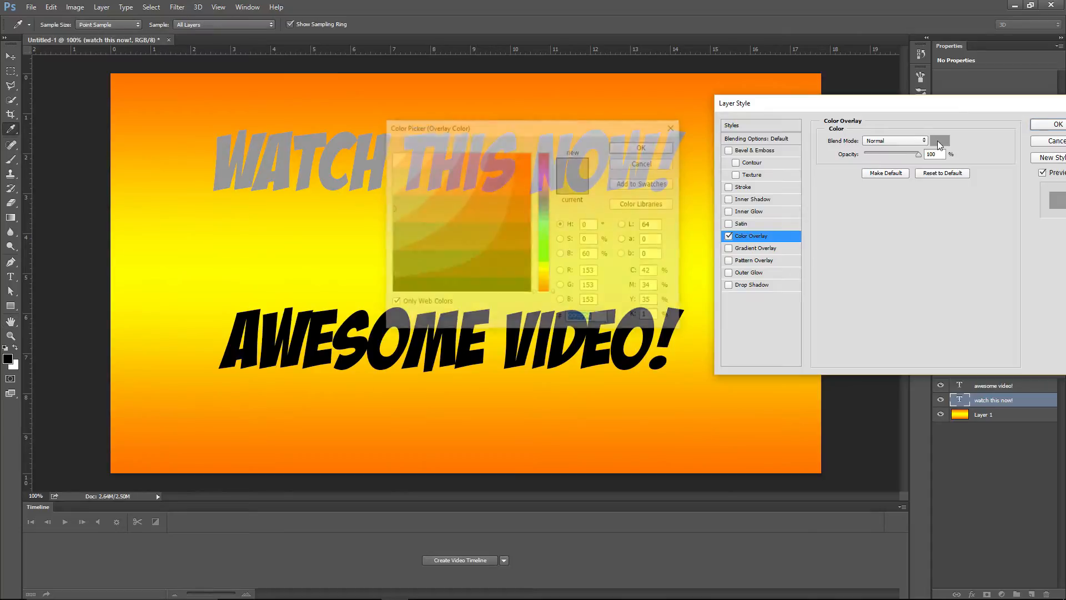
pyautogui.click(546, 225)
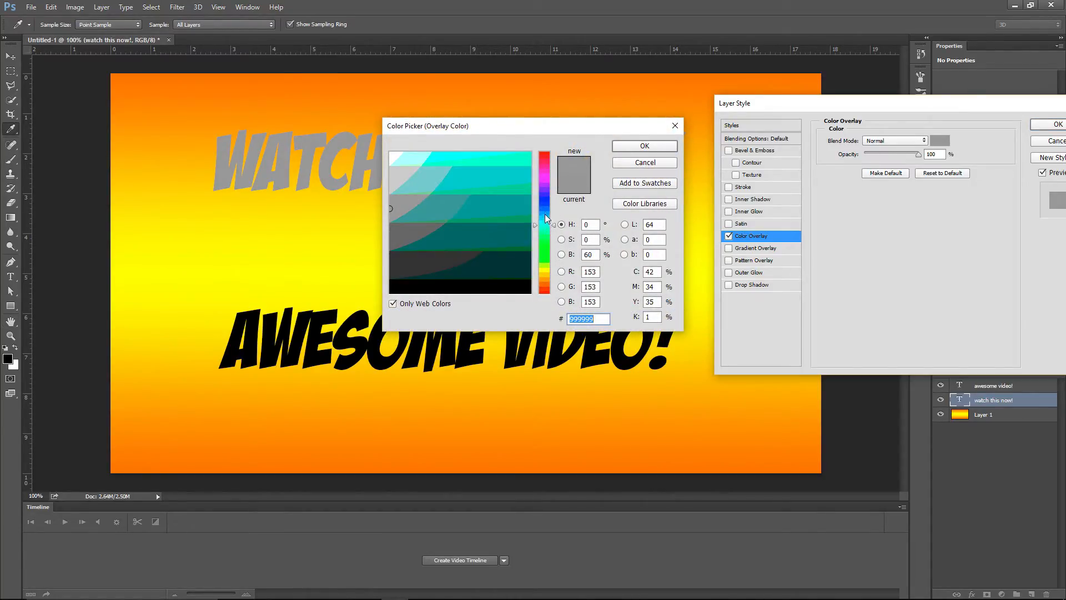
pyautogui.click(525, 162)
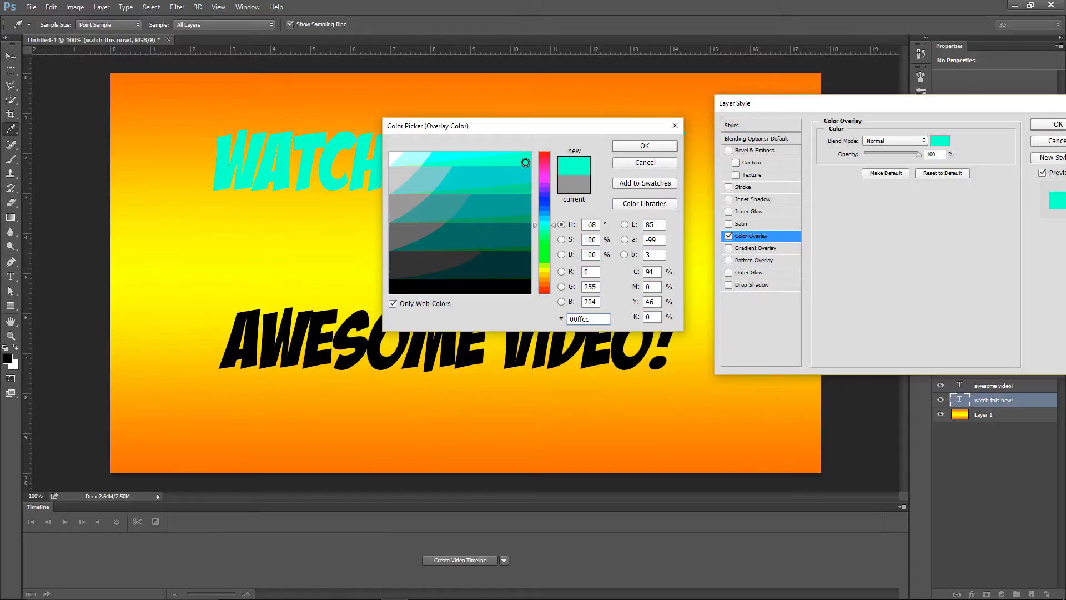
pyautogui.click(624, 145)
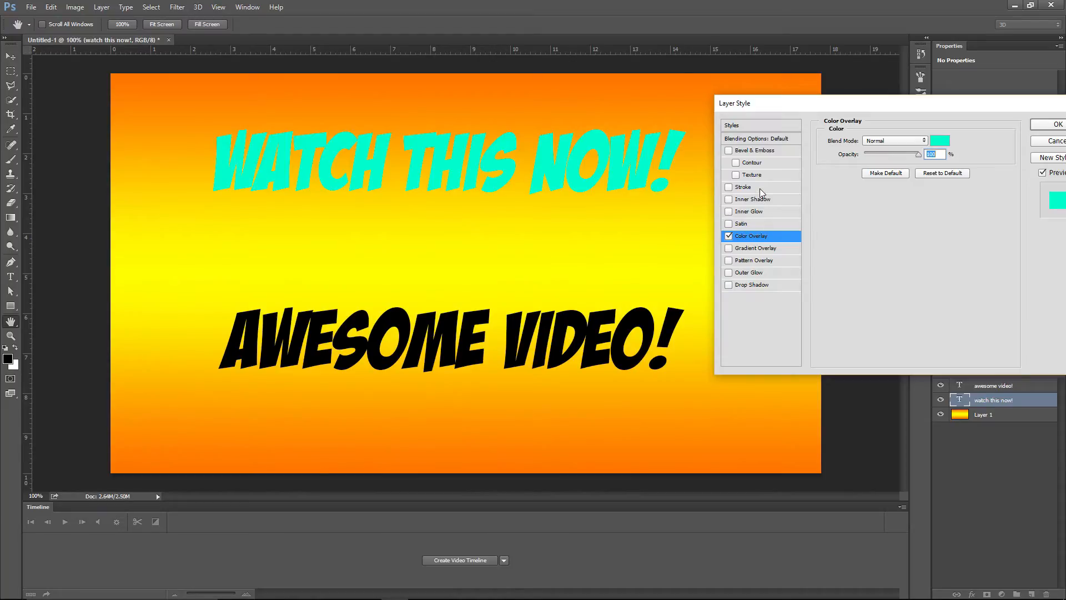
# - Add a black outside Stroke to the "watch this now!" text and thicken it slightly
pyautogui.click(759, 188)
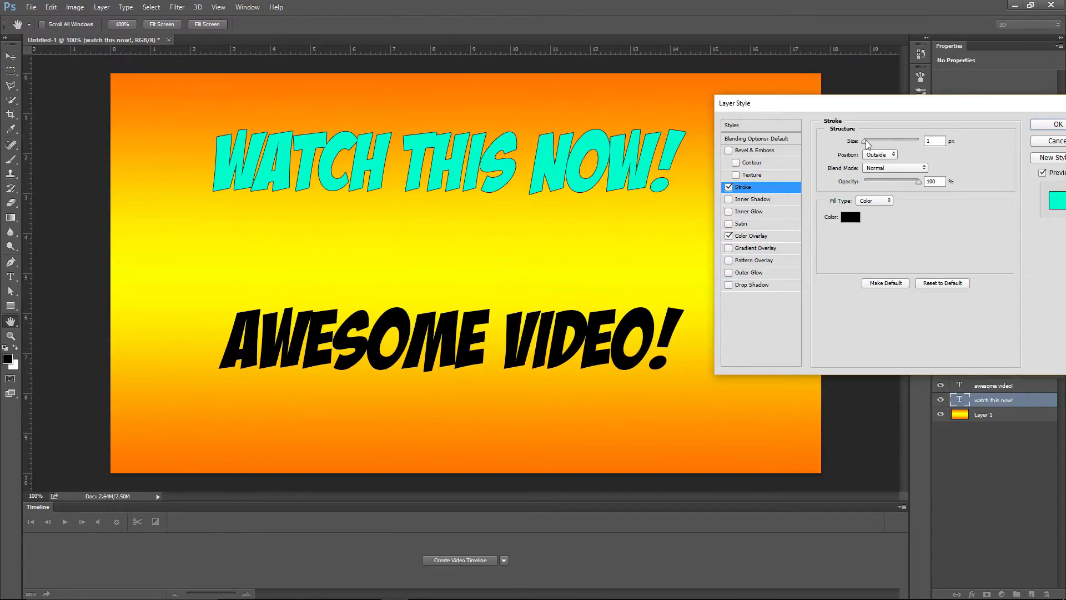
pyautogui.moveTo(865, 140); pyautogui.dragTo(867, 142)
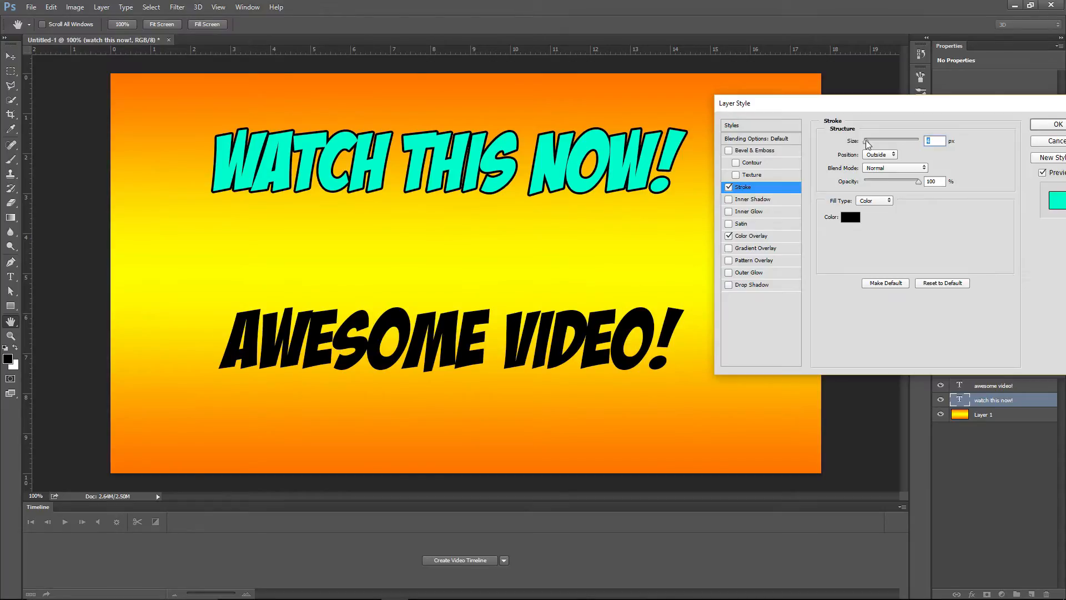